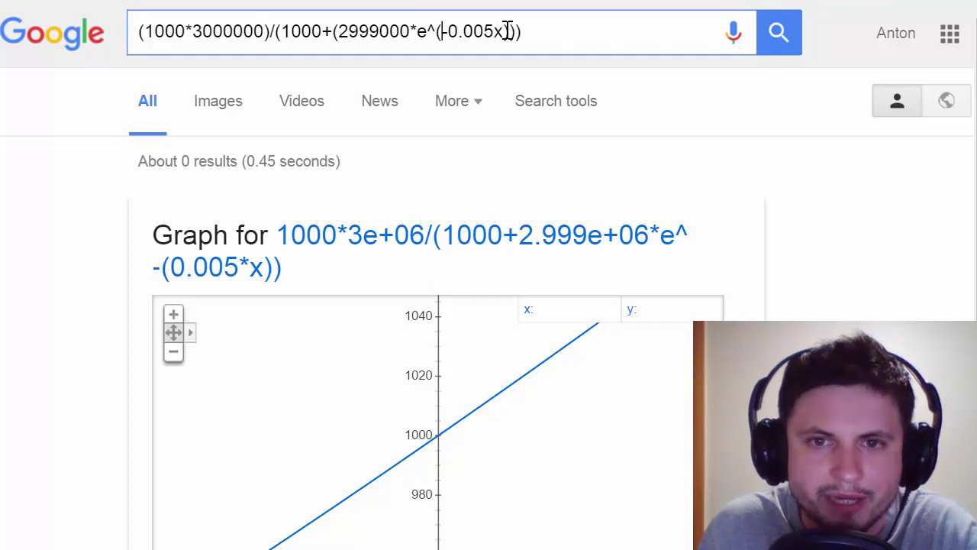
Step: Plot (1000*3000000)/(1000+(2999000*e^(-0.005x))) and trace the curve from the y-axis to about x = 150
click(777, 37)
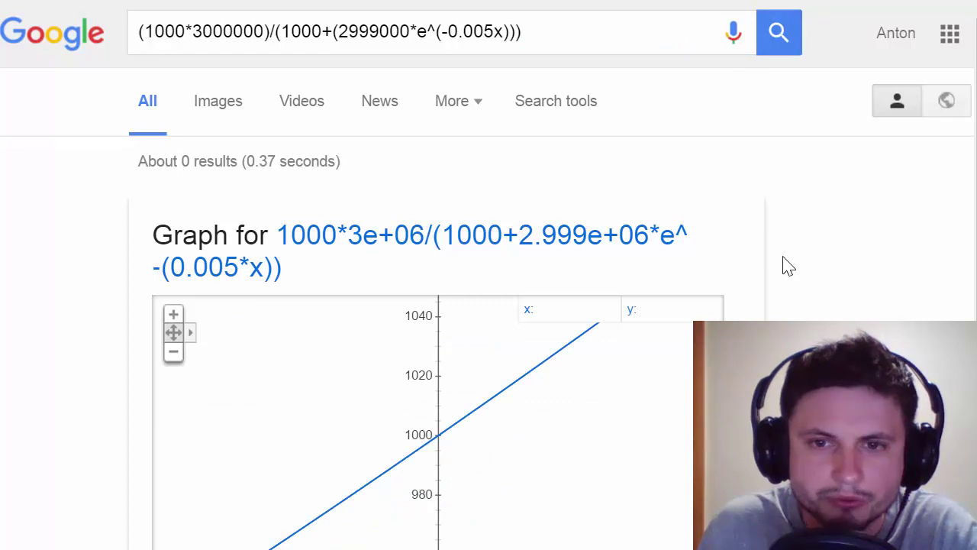
scroll(789, 265, down, 2)
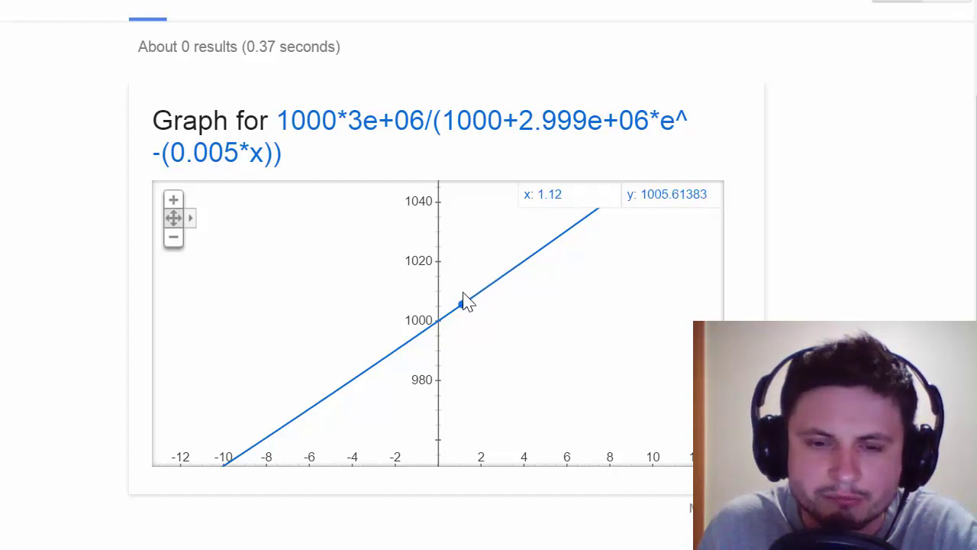
drag(527, 262, 462, 316)
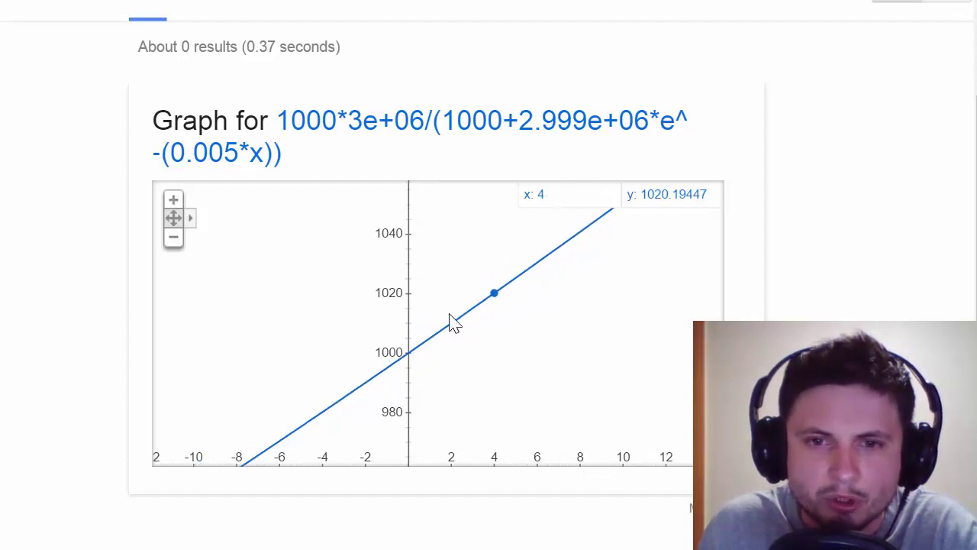
scroll(504, 284, down, 3)
drag(516, 278, 362, 340)
scroll(436, 295, down, 1)
drag(483, 193, 398, 375)
scroll(435, 330, down, 4)
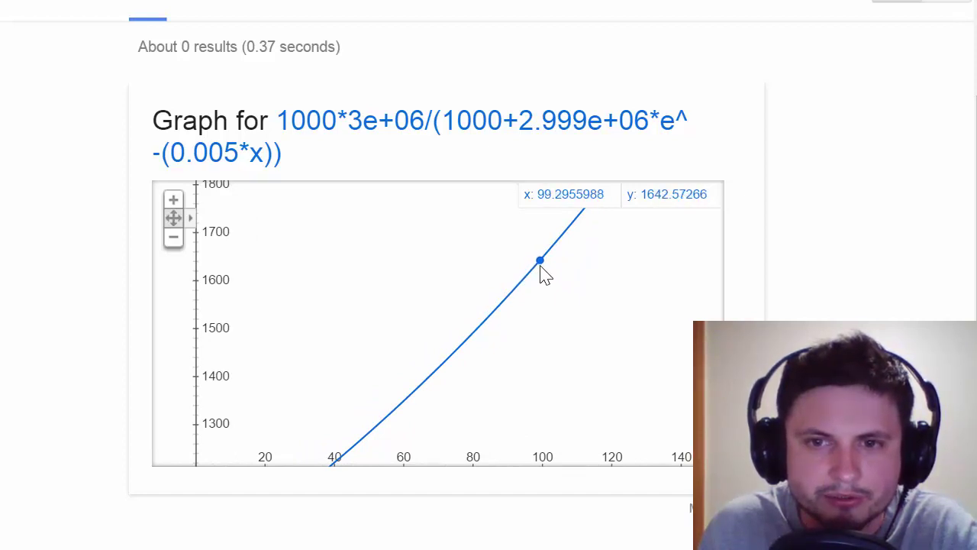
drag(543, 263, 388, 426)
scroll(469, 323, down, 3)
drag(433, 374, 376, 477)
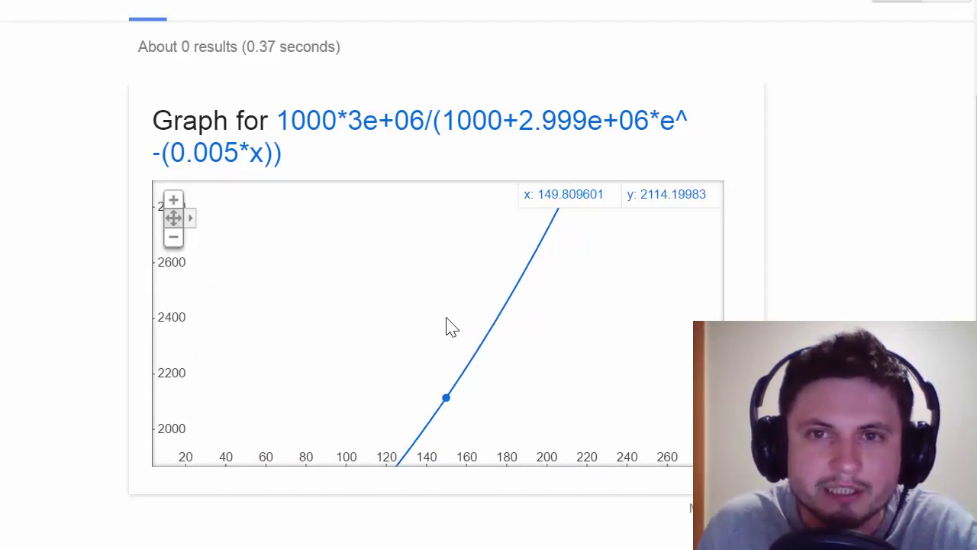
Step: Follow the 0.005 growth curve upward from about x = 150 to about x = 575, checking its y-values
drag(479, 308, 482, 379)
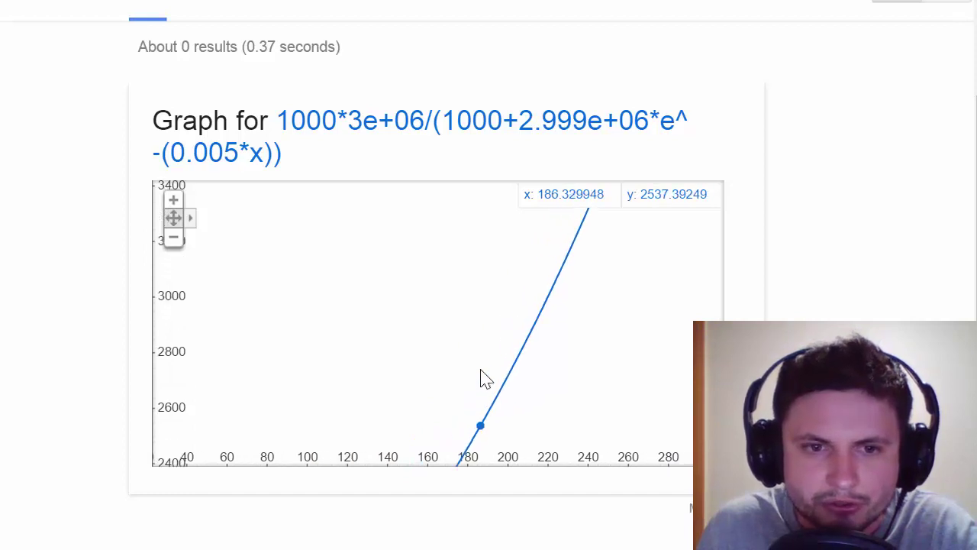
scroll(488, 342, down, 2)
drag(493, 307, 484, 375)
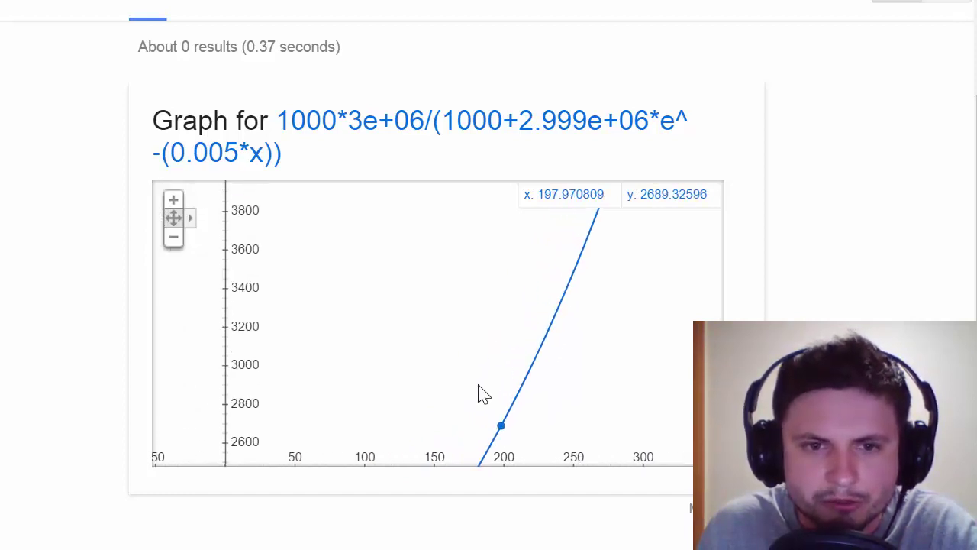
scroll(481, 358, down, 1)
drag(504, 306, 465, 397)
drag(500, 314, 475, 415)
scroll(491, 381, down, 1)
mouse_move(532, 256)
mouse_down()
mouse_move(506, 343)
mouse_move(526, 347)
mouse_move(514, 441)
mouse_up()
drag(538, 214, 537, 430)
drag(535, 307, 585, 433)
drag(530, 324, 530, 432)
drag(560, 380, 556, 425)
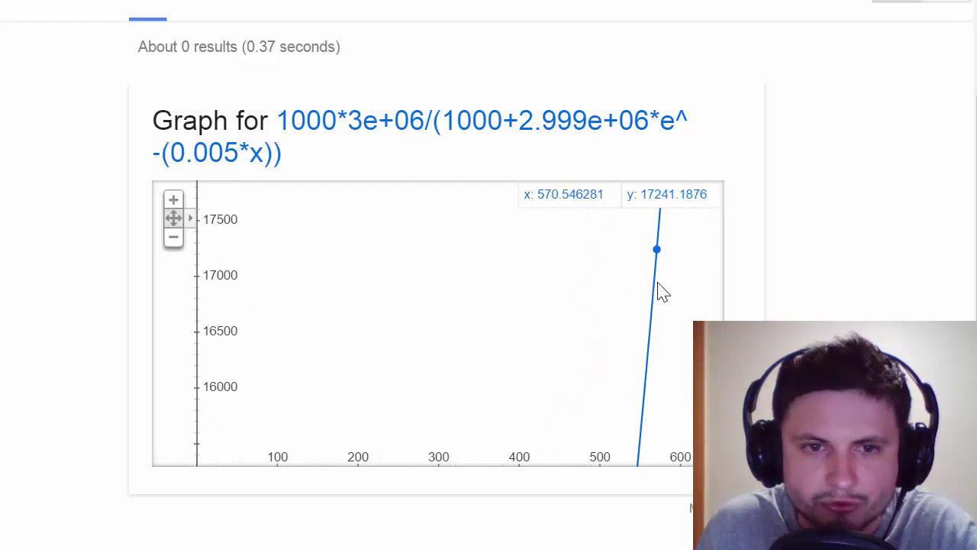
drag(661, 280, 658, 308)
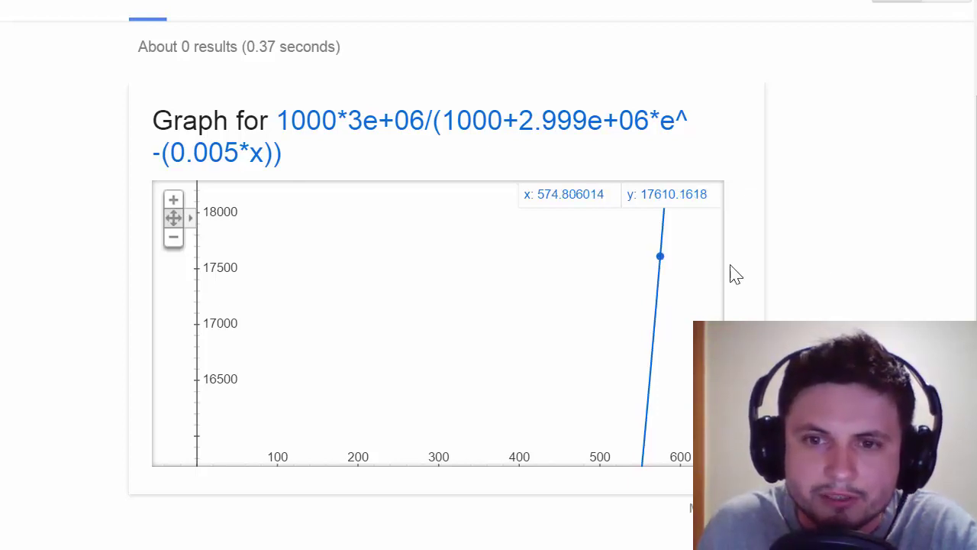
Step: Change the exponent's coefficient to -0.008 in the formula and plot the function again
scroll(649, 110, up, 3)
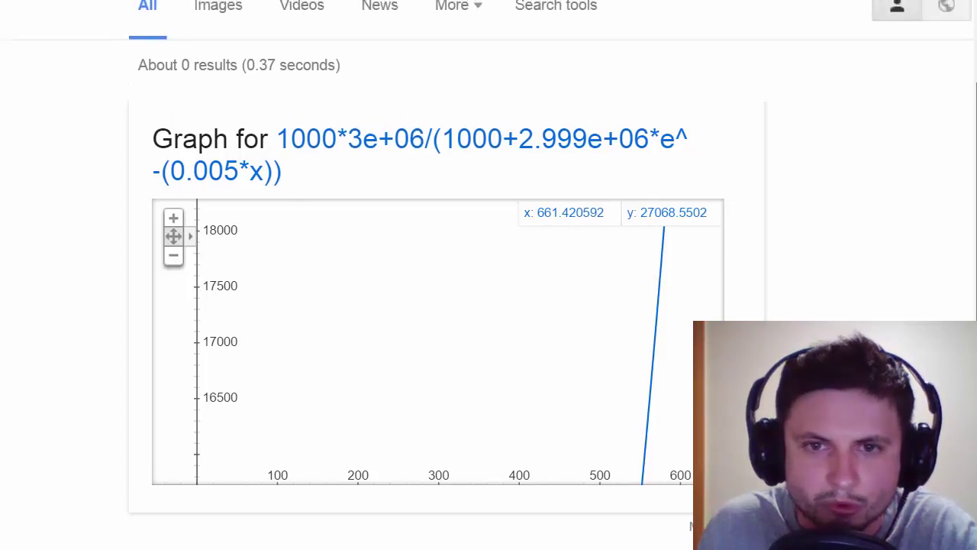
click(485, 32)
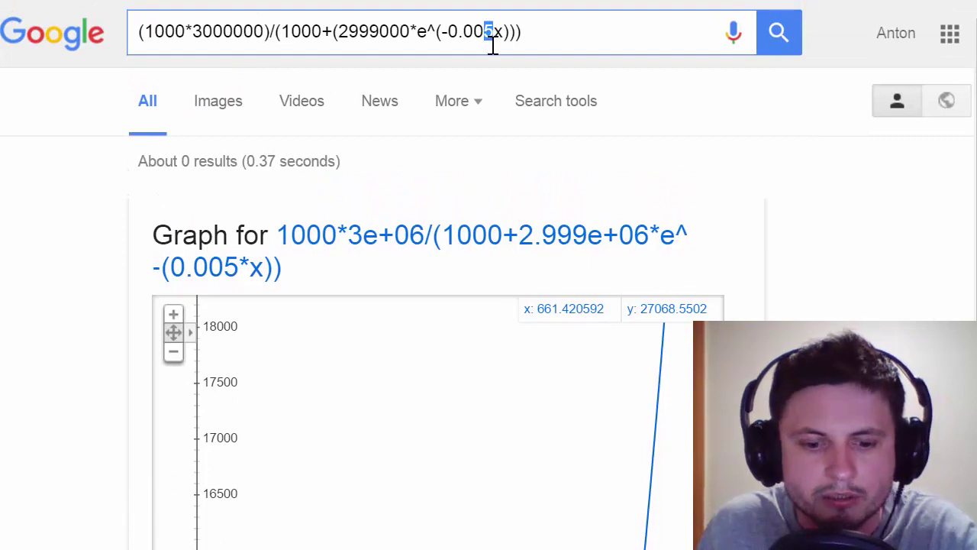
text(8)
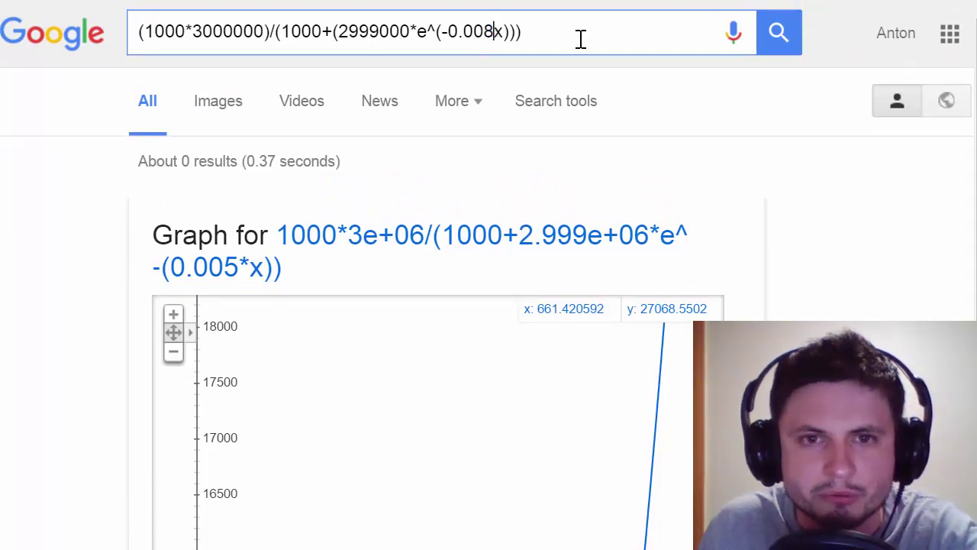
click(769, 36)
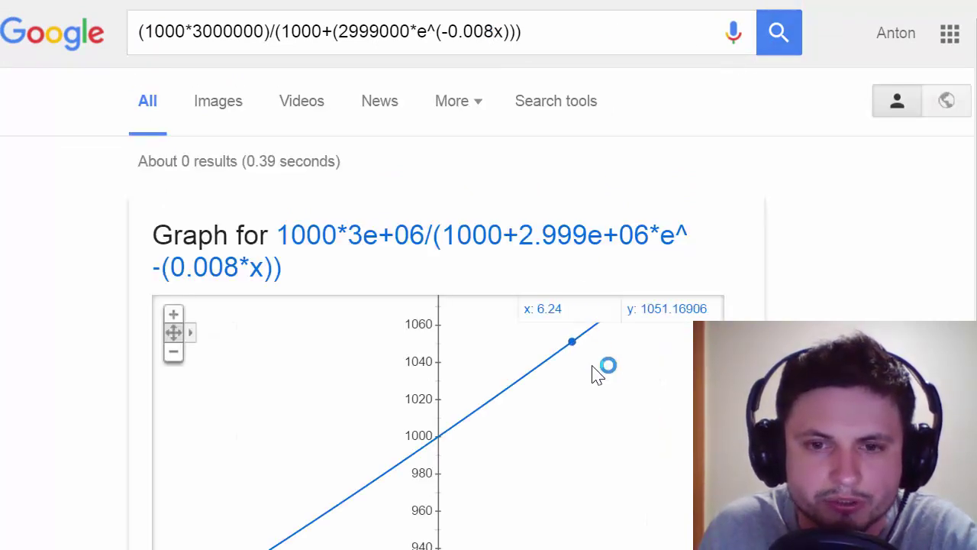
Step: Examine the 0.008 growth curve between about x = 360 and x = 375, checking its y-values
scroll(497, 431, down, 5)
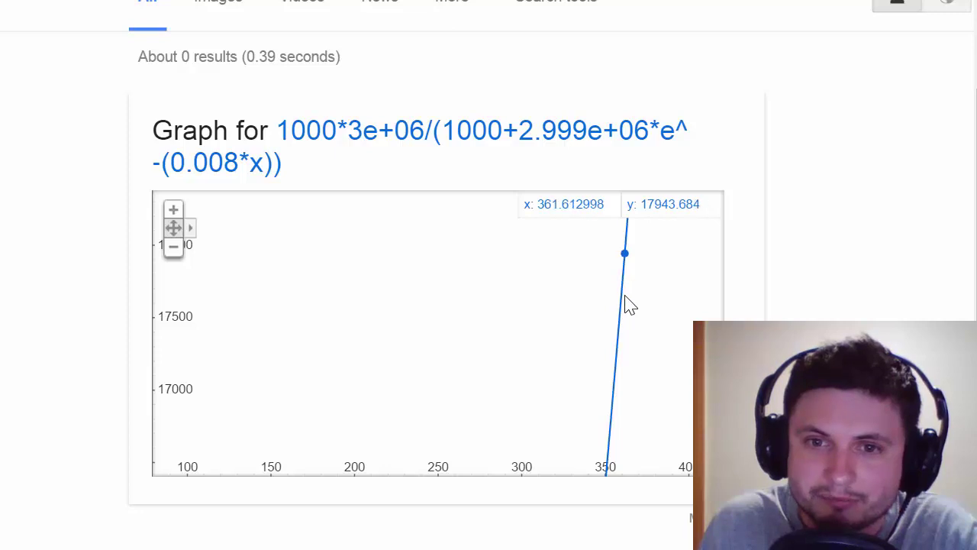
drag(626, 292, 634, 333)
drag(634, 272, 634, 386)
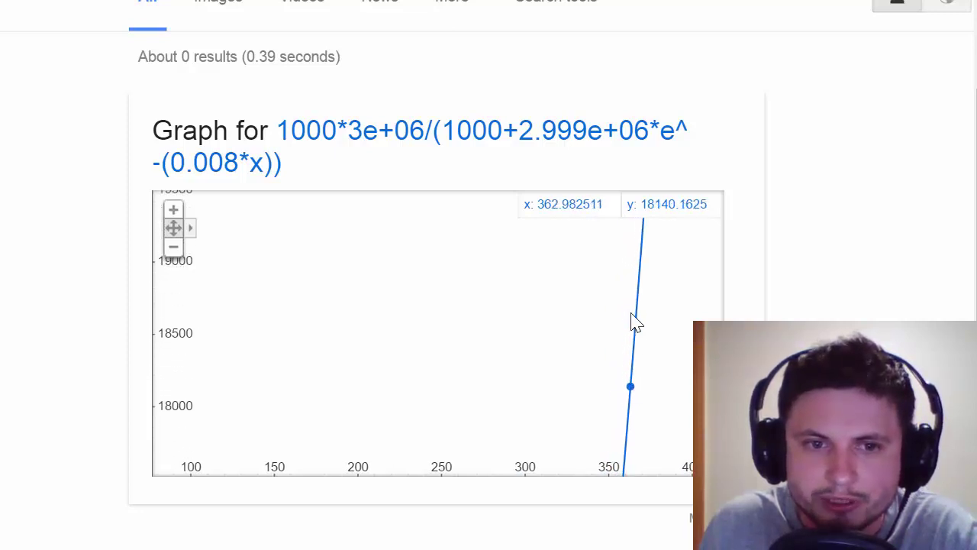
drag(642, 275, 633, 359)
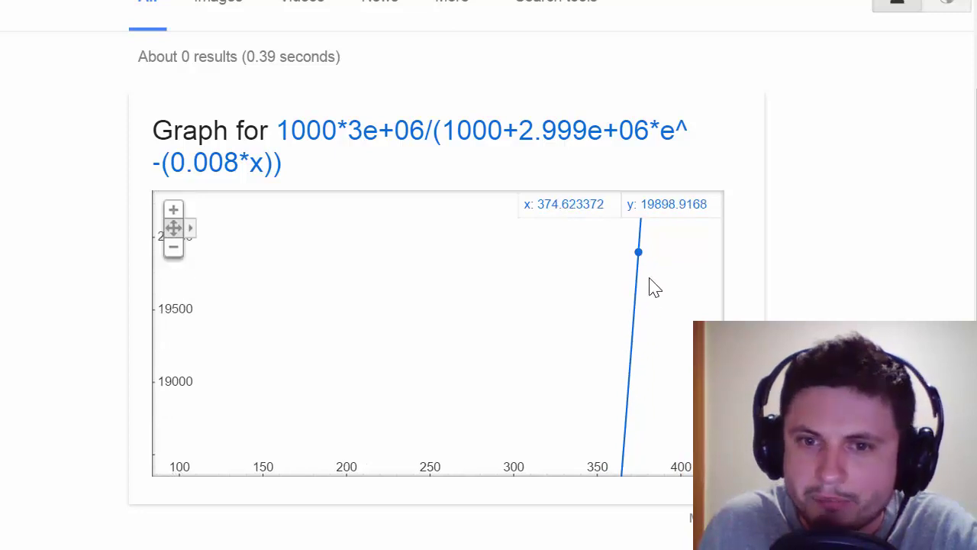
drag(633, 305, 633, 387)
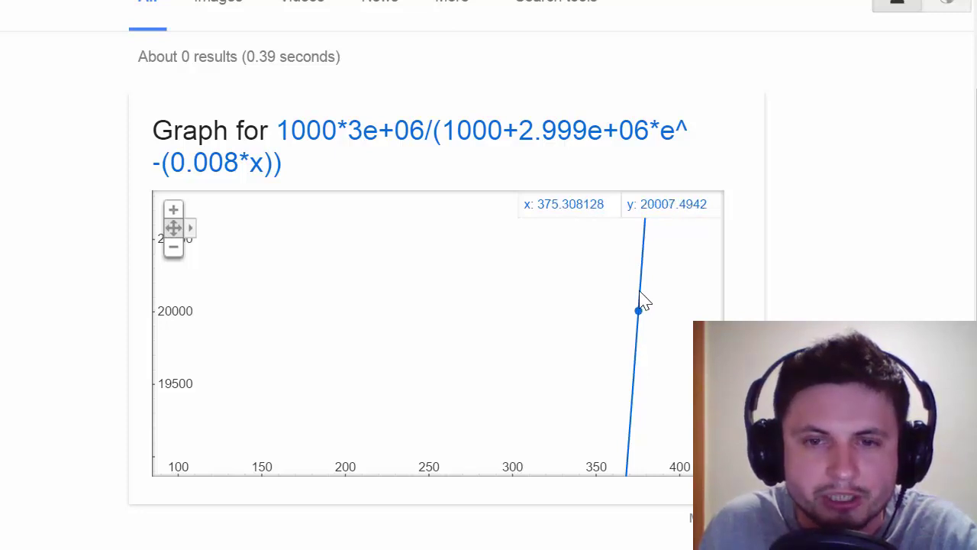
drag(642, 300, 634, 372)
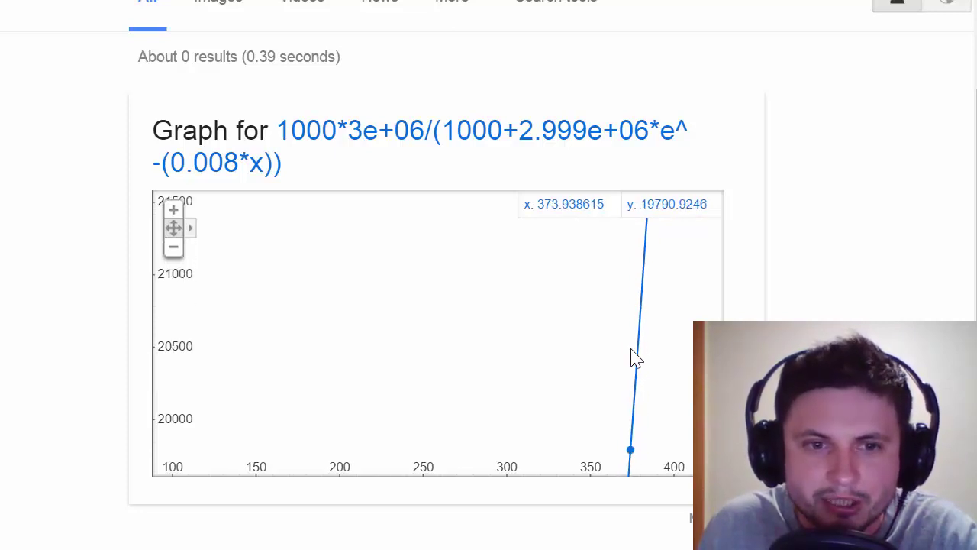
Step: Follow the 0.008 curve further upward from about x = 375 to about x = 437
drag(648, 320, 648, 435)
drag(659, 316, 640, 456)
drag(648, 264, 613, 519)
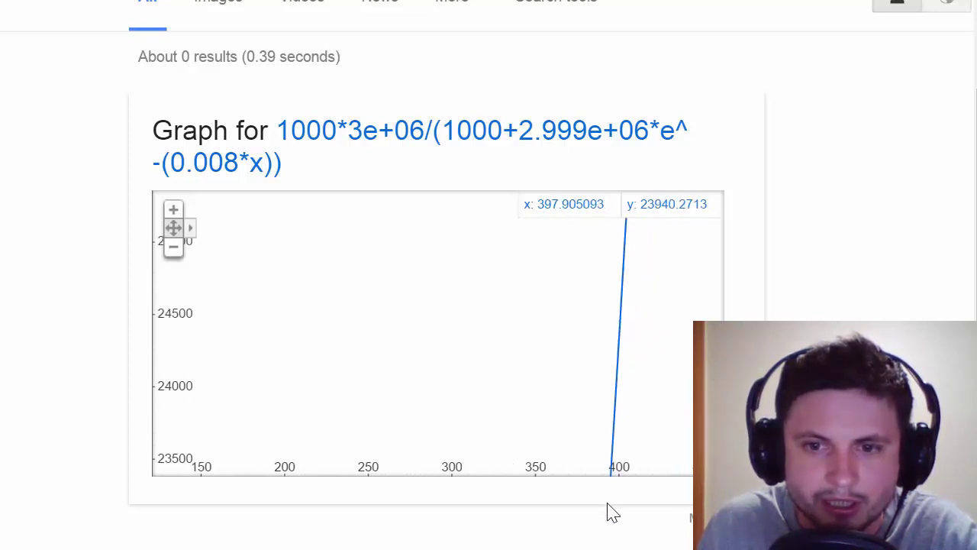
drag(621, 260, 615, 457)
drag(622, 293, 627, 463)
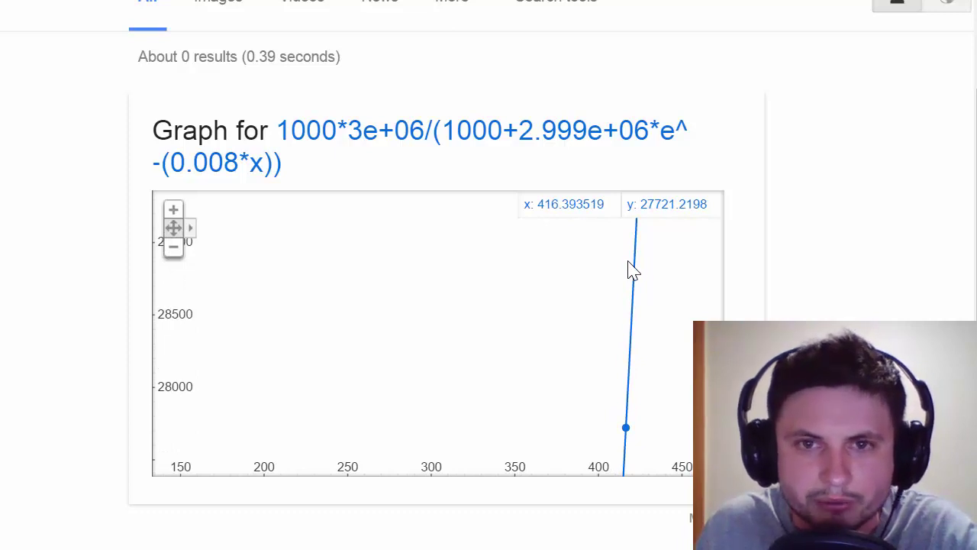
drag(648, 268, 620, 410)
drag(609, 280, 641, 443)
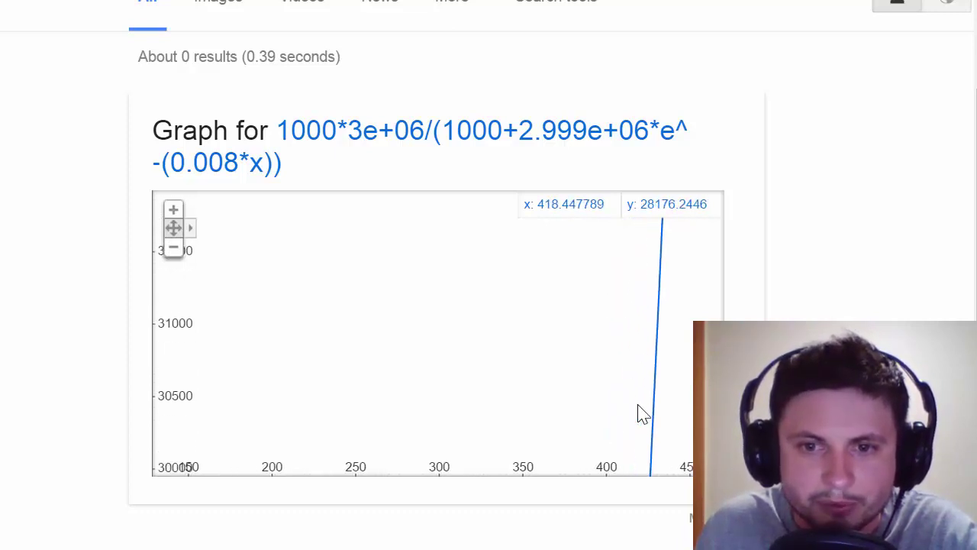
drag(665, 283, 638, 542)
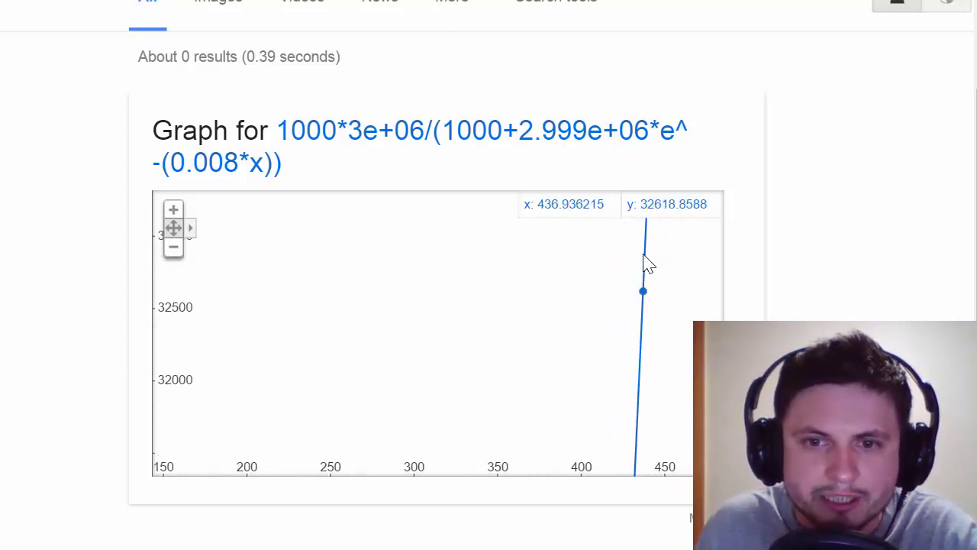
drag(645, 285, 630, 412)
drag(642, 356, 632, 409)
Step: Trace the 0.008 curve at a wider scale from about x = 440 to about x = 620
scroll(641, 316, down, 4)
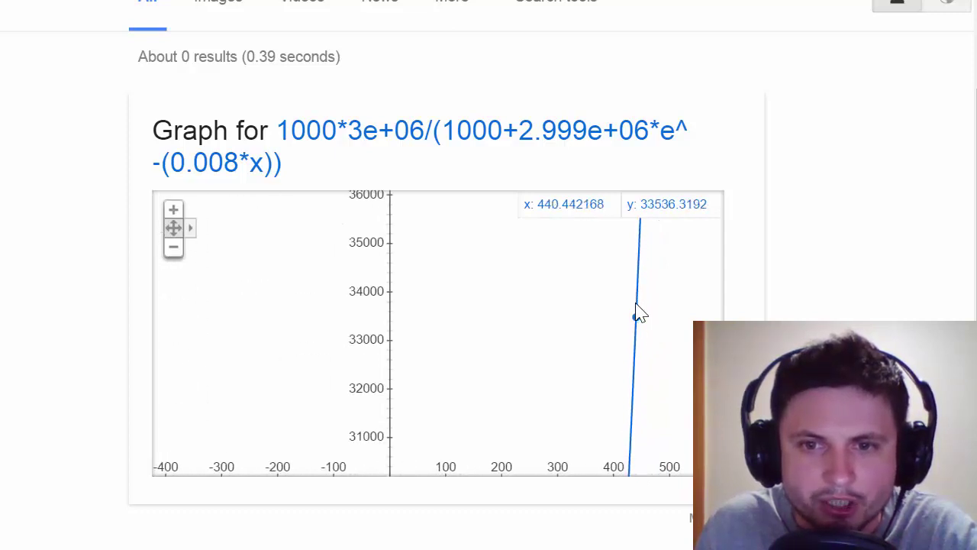
drag(641, 252, 631, 416)
drag(639, 260, 614, 393)
drag(630, 300, 600, 483)
drag(613, 319, 585, 496)
drag(581, 340, 554, 511)
drag(561, 325, 535, 518)
drag(601, 317, 601, 490)
drag(563, 282, 561, 489)
drag(543, 310, 512, 492)
drag(490, 326, 454, 509)
drag(458, 317, 423, 515)
drag(427, 321, 413, 519)
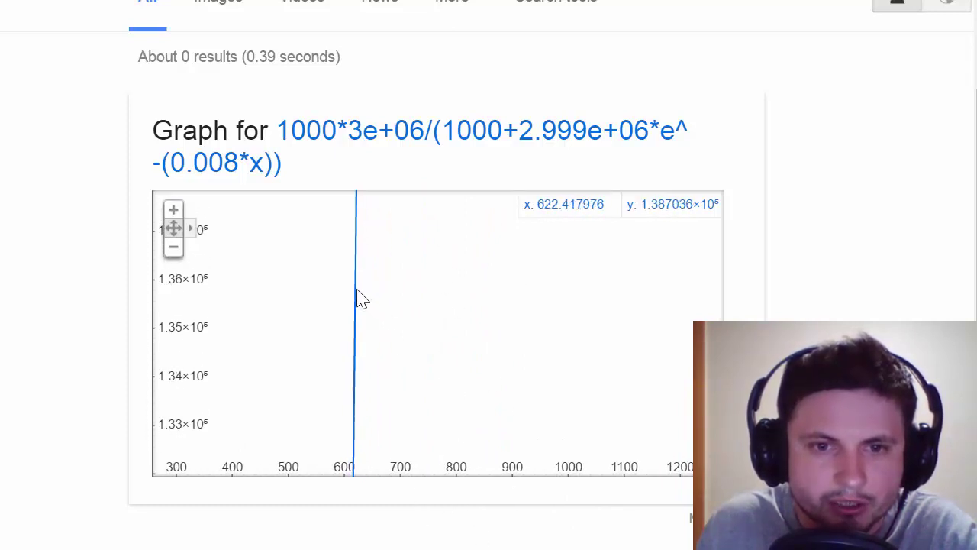
drag(416, 305, 413, 516)
drag(438, 294, 443, 444)
Step: Follow the 0.008 curve at a much wider scale up to the region near y = 3×10⁶
scroll(450, 349, down, 4)
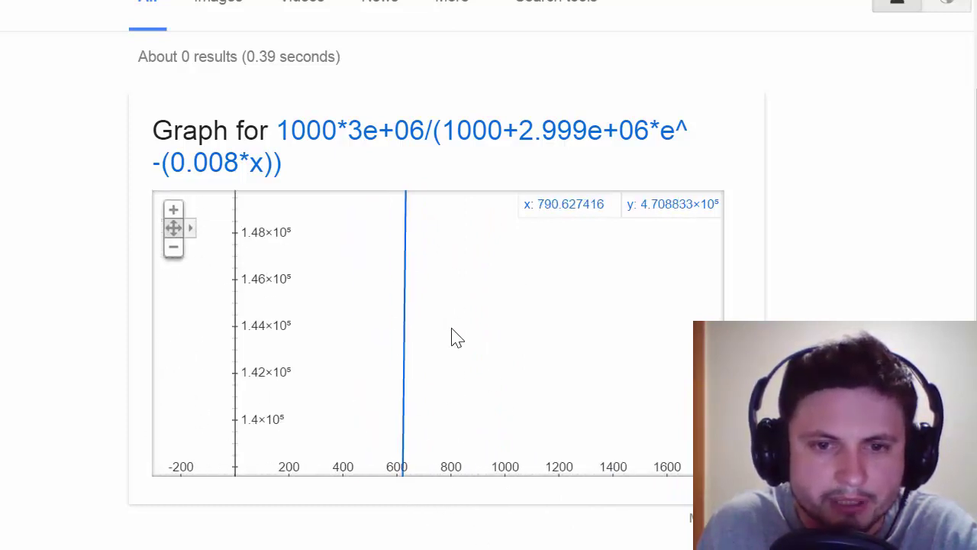
scroll(474, 271, down, 2)
drag(489, 250, 428, 499)
drag(428, 298, 436, 526)
drag(445, 350, 439, 536)
drag(458, 314, 446, 515)
drag(461, 290, 460, 508)
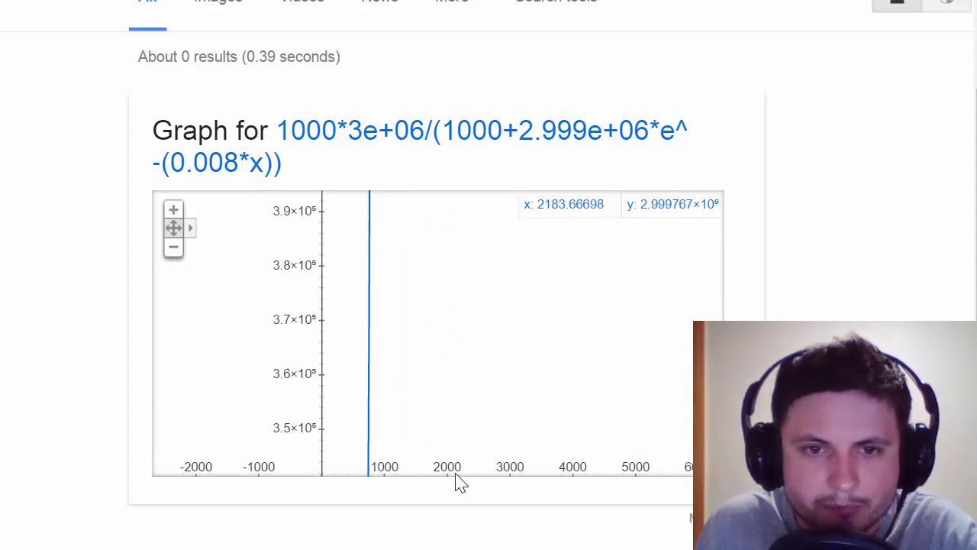
drag(423, 398, 422, 501)
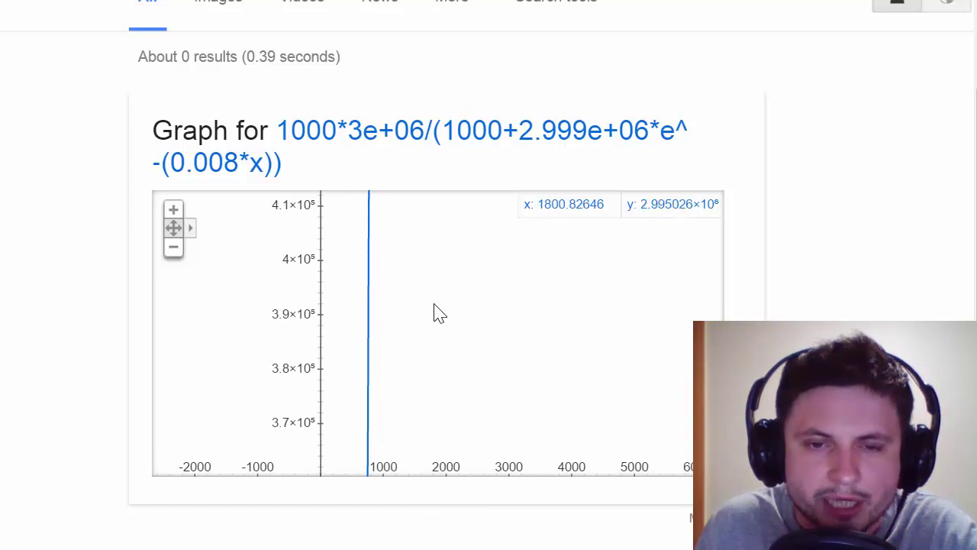
drag(439, 303, 449, 489)
drag(471, 282, 477, 488)
drag(482, 264, 433, 506)
scroll(461, 359, down, 4)
drag(474, 281, 491, 476)
drag(504, 253, 502, 436)
drag(501, 290, 461, 454)
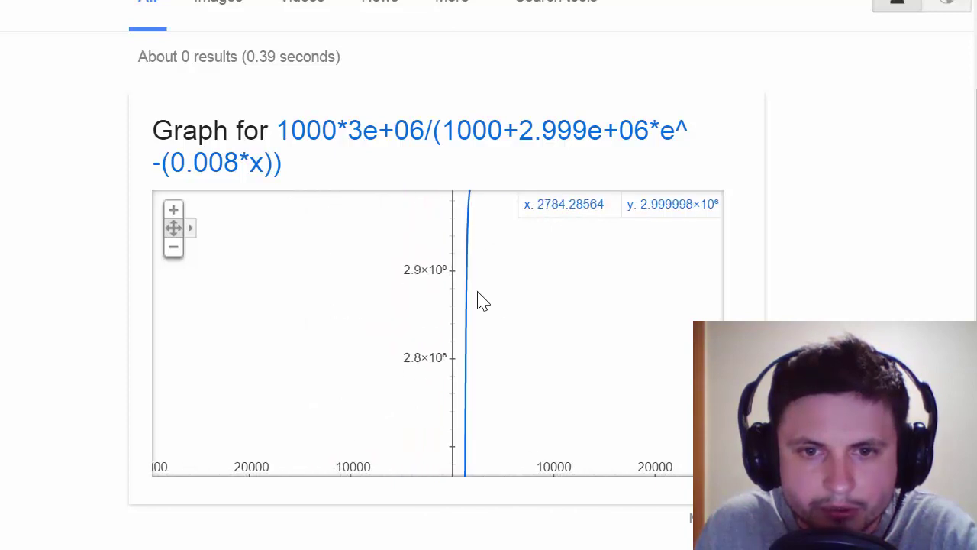
Step: Examine the curve's bend just below y = 3×10⁶ in closer detail, between about x = 1400 and x = 1600
scroll(474, 283, up, 2)
scroll(472, 284, up, 4)
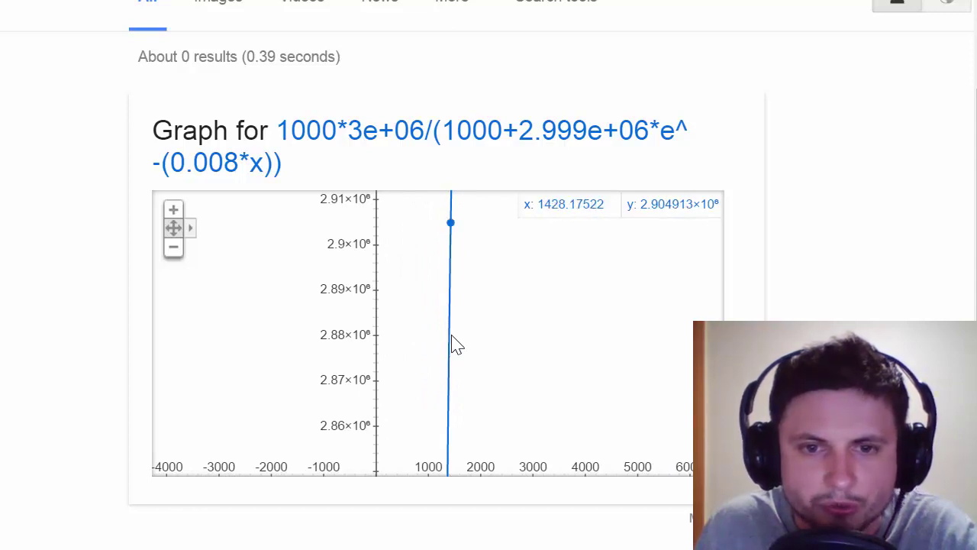
drag(466, 306, 461, 397)
drag(472, 268, 463, 349)
drag(459, 294, 459, 336)
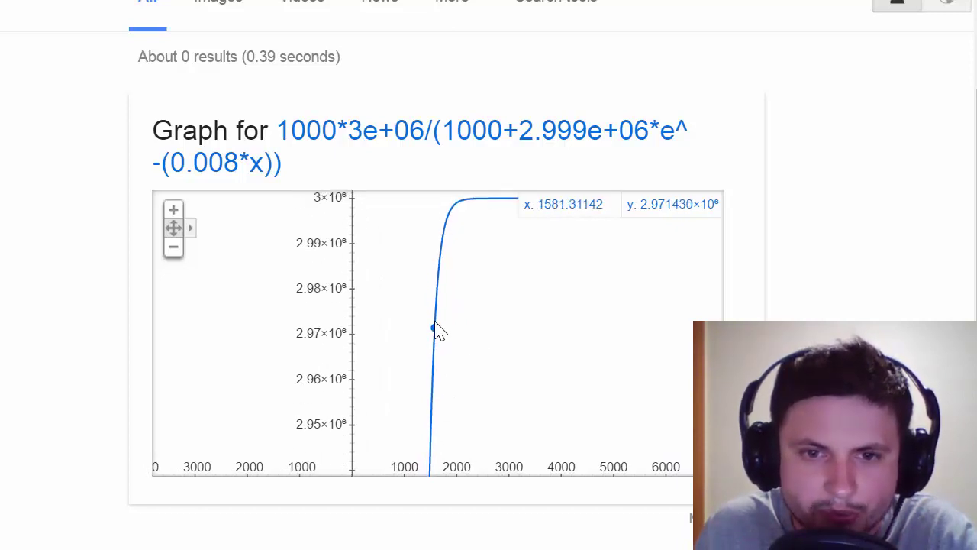
drag(441, 266, 441, 347)
Step: Inspect the curve's upper section near y = 3×10⁶ from about x = 1750 to about x = 2820
scroll(443, 345, up, 5)
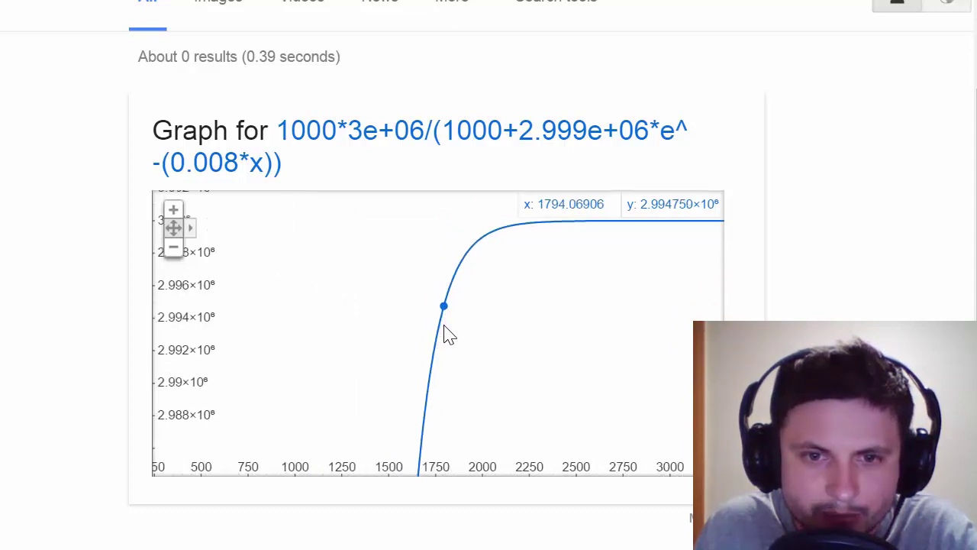
drag(436, 384, 427, 414)
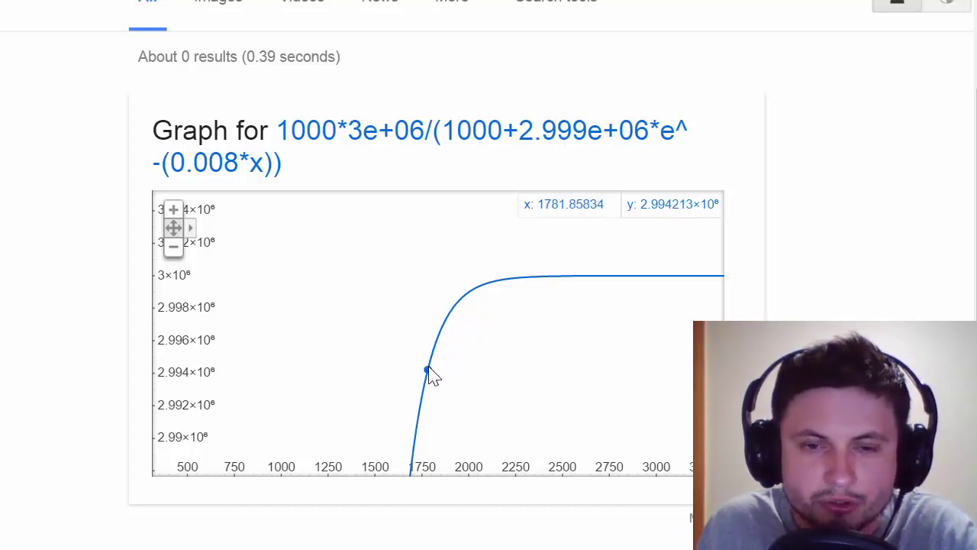
drag(450, 334, 420, 340)
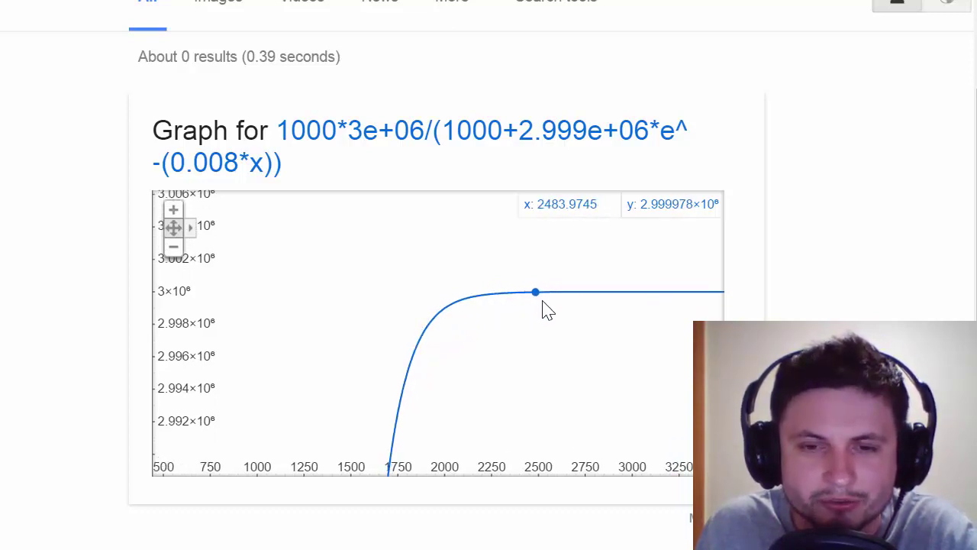
drag(556, 309, 447, 300)
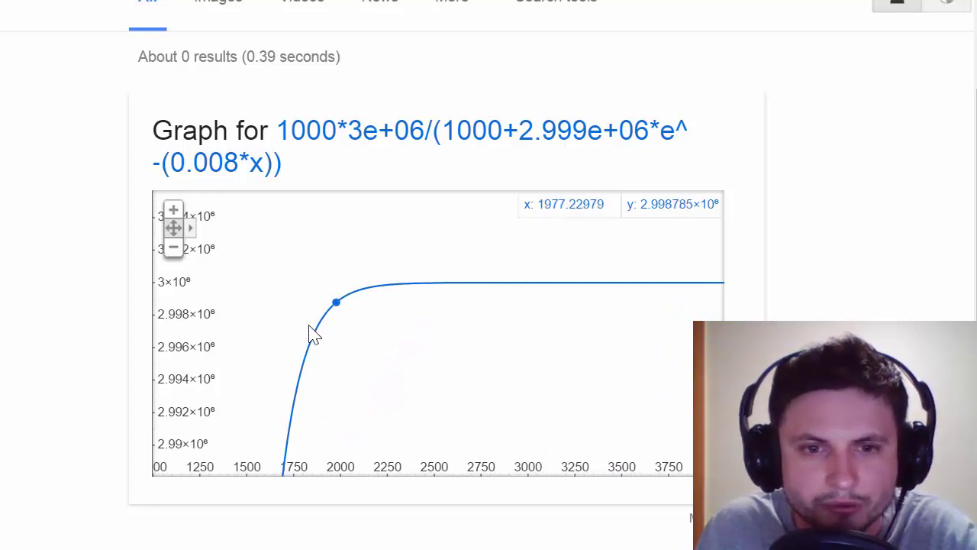
drag(512, 287, 476, 273)
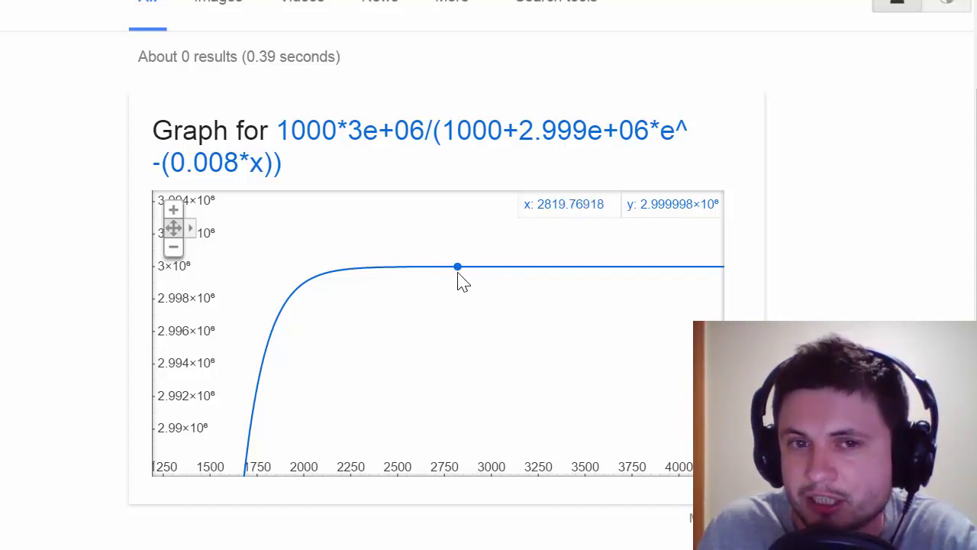
Step: Follow the 0.008 curve's flattening section near y = 3×10⁶ from about x = 2100 to about x = 3925
drag(458, 272, 494, 267)
drag(381, 290, 401, 280)
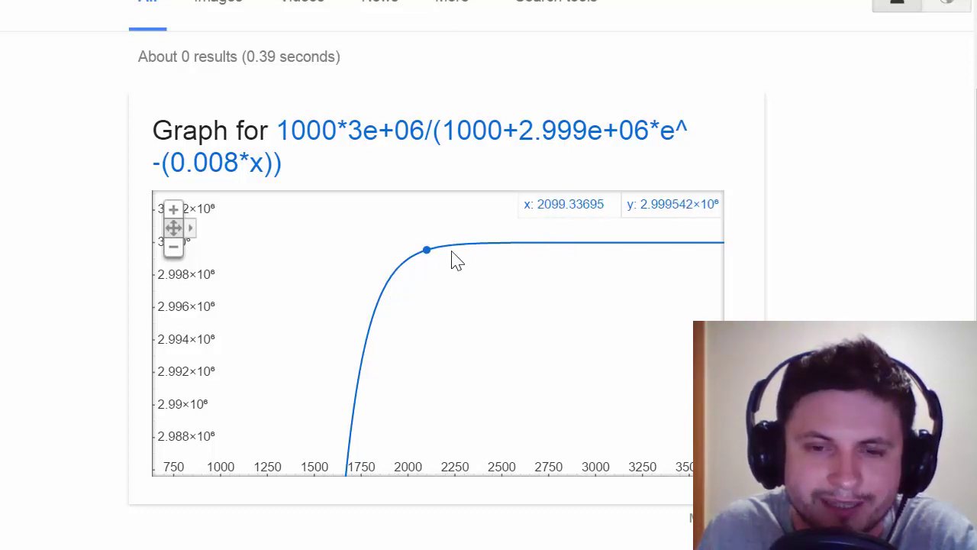
drag(533, 258, 390, 240)
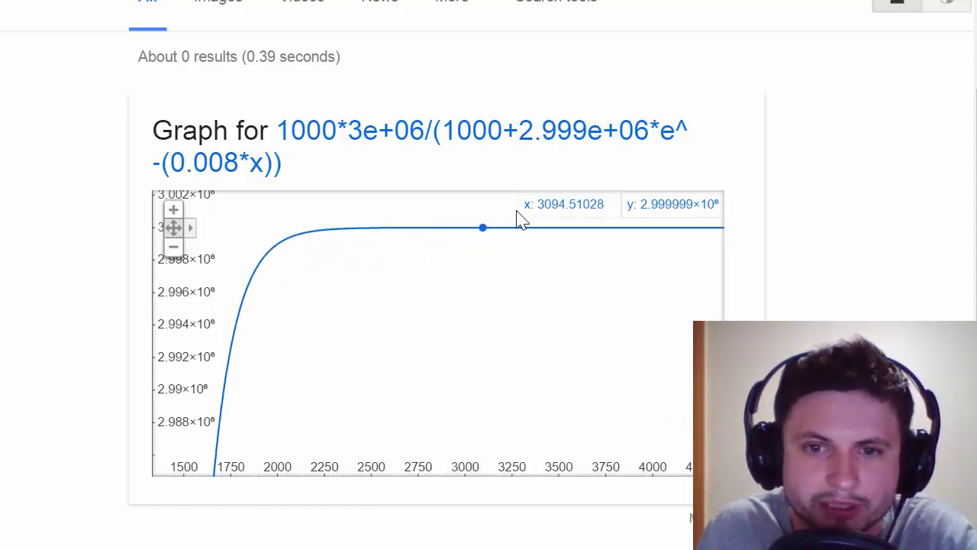
drag(481, 241, 339, 264)
drag(497, 266, 667, 250)
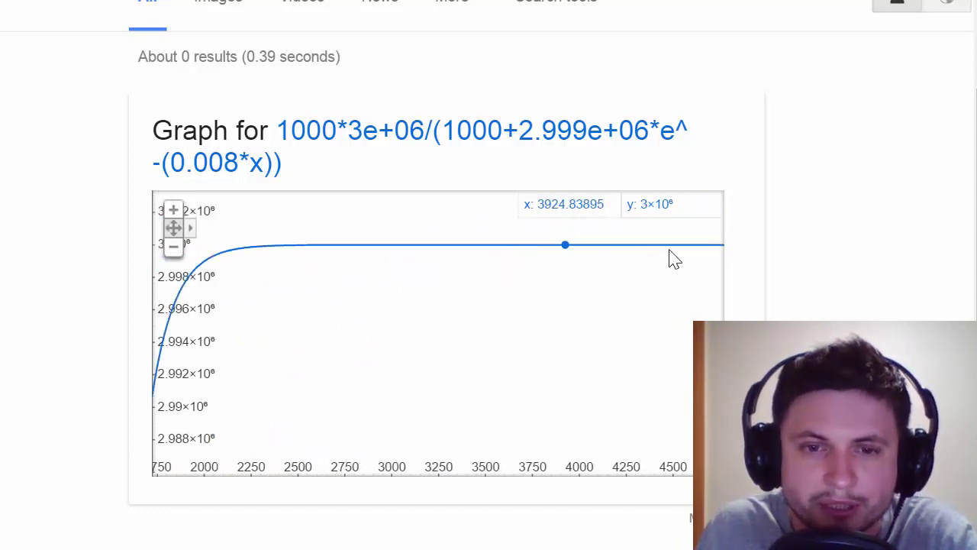
drag(410, 258, 482, 249)
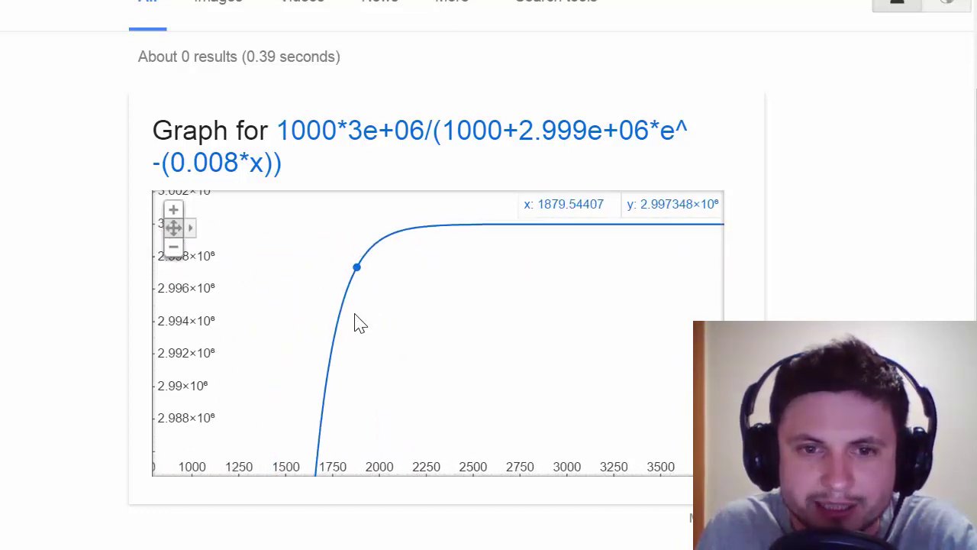
Step: Inspect the curve's steep rise and bend between about x = 1790 and x = 1940 at a progressively wider scale
drag(367, 351, 391, 313)
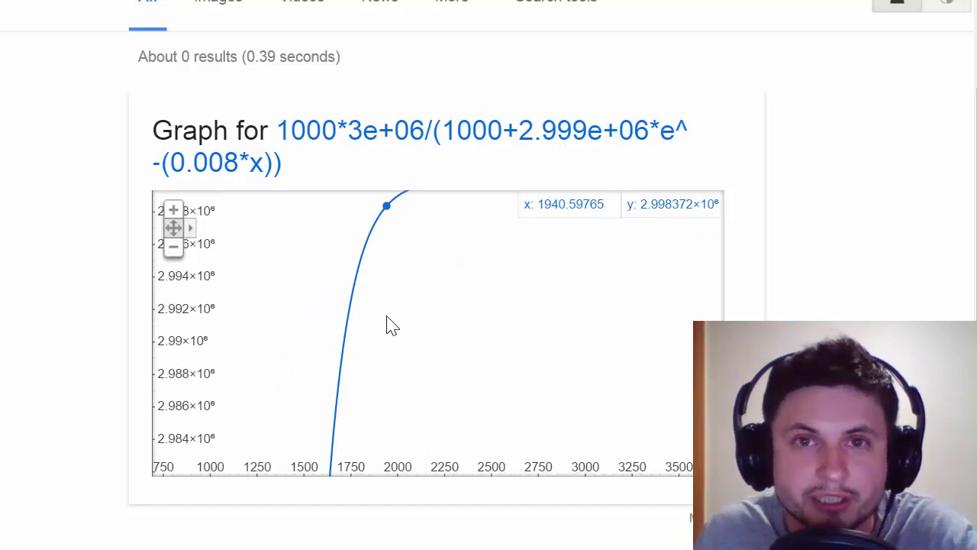
scroll(365, 323, down, 4)
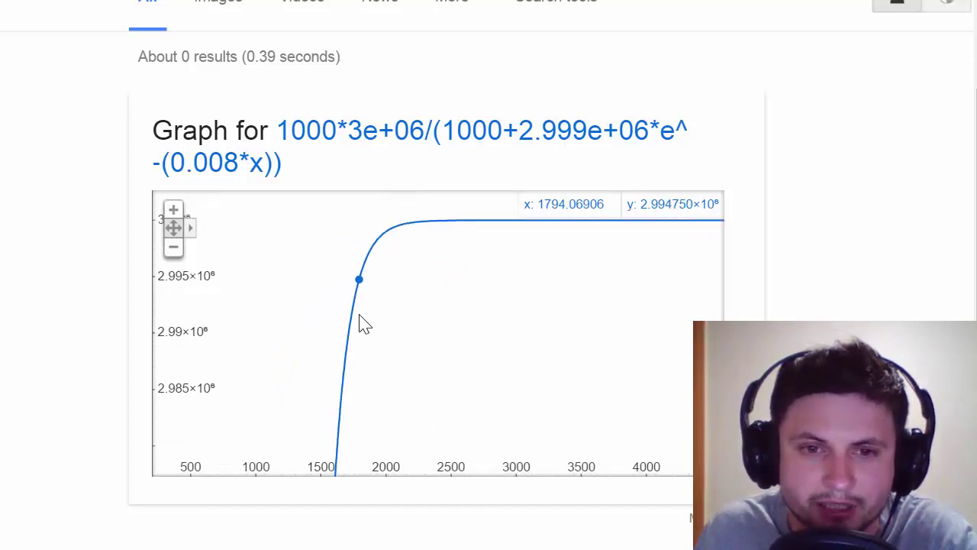
scroll(382, 328, down, 1)
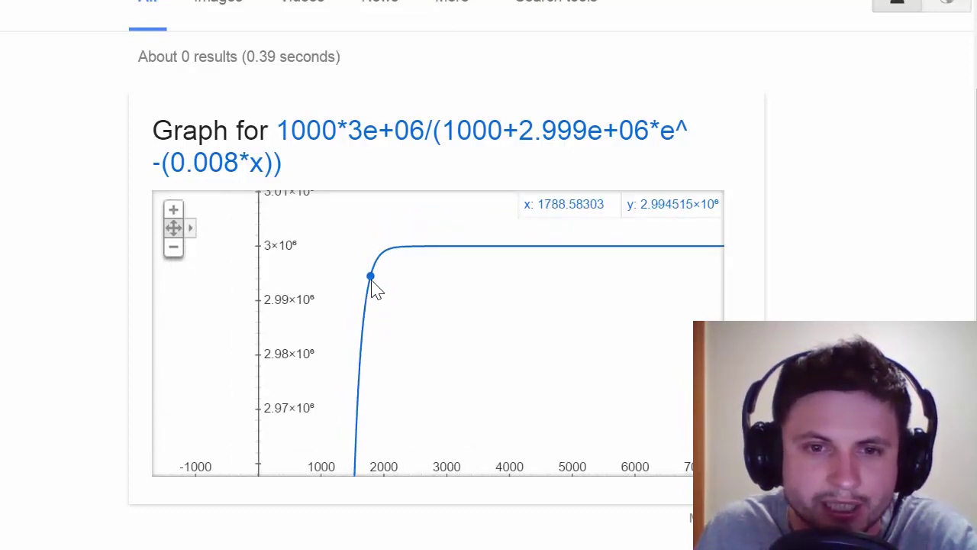
Step: Switch to the Wikipedia article on the logistic function and look through its contents list for the fields of application
scroll(385, 270, up, 3)
scroll(386, 271, up, 1)
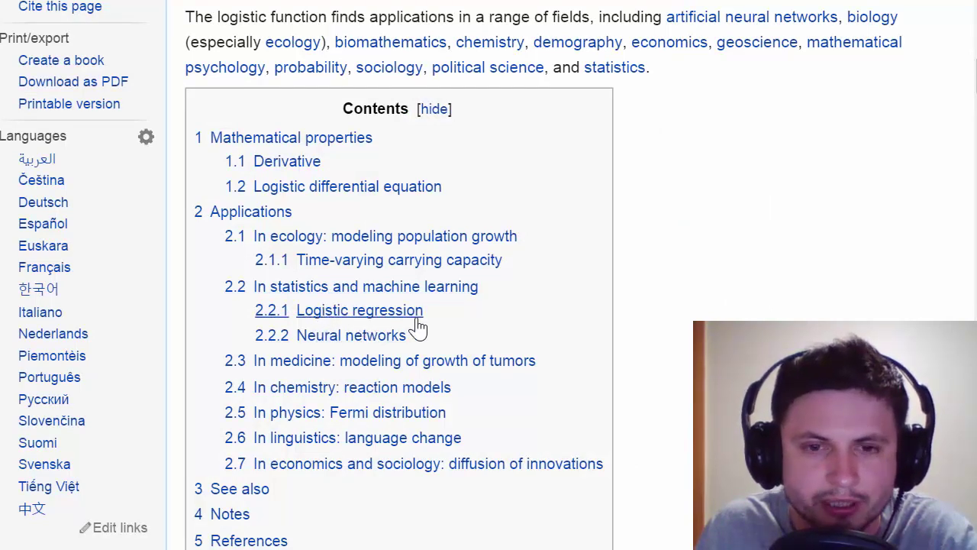
scroll(465, 310, down, 3)
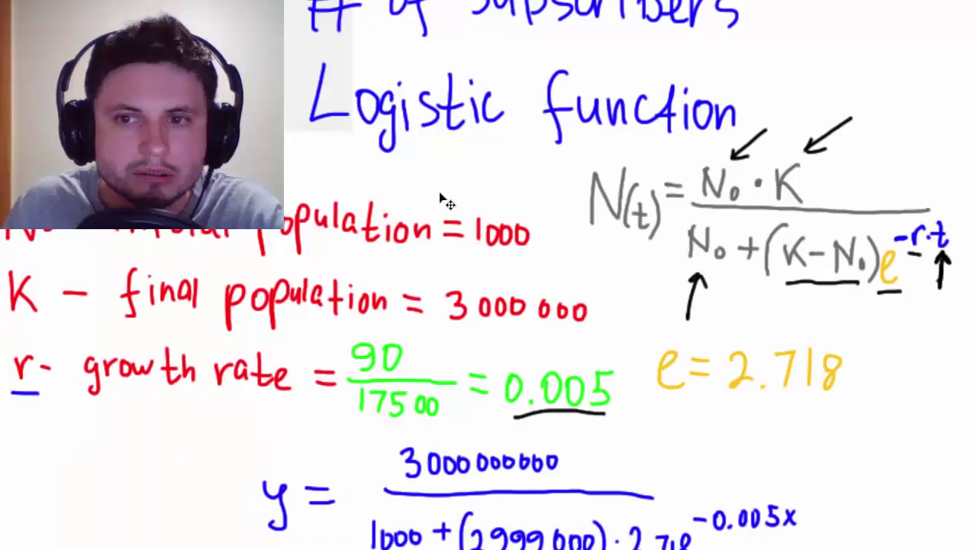
Step: Return to the handwritten logistic function notes in the drawing app and bring up the canvas navigation control
key(space)
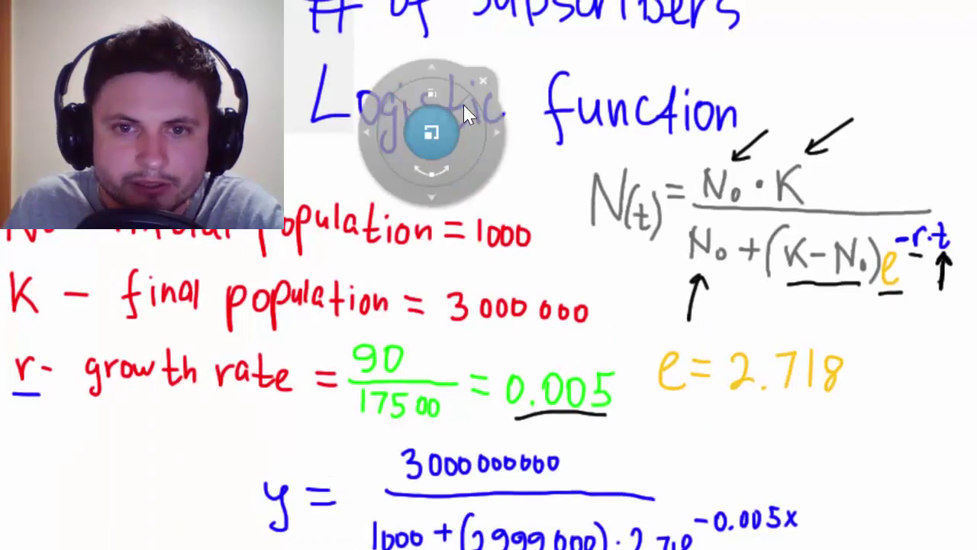